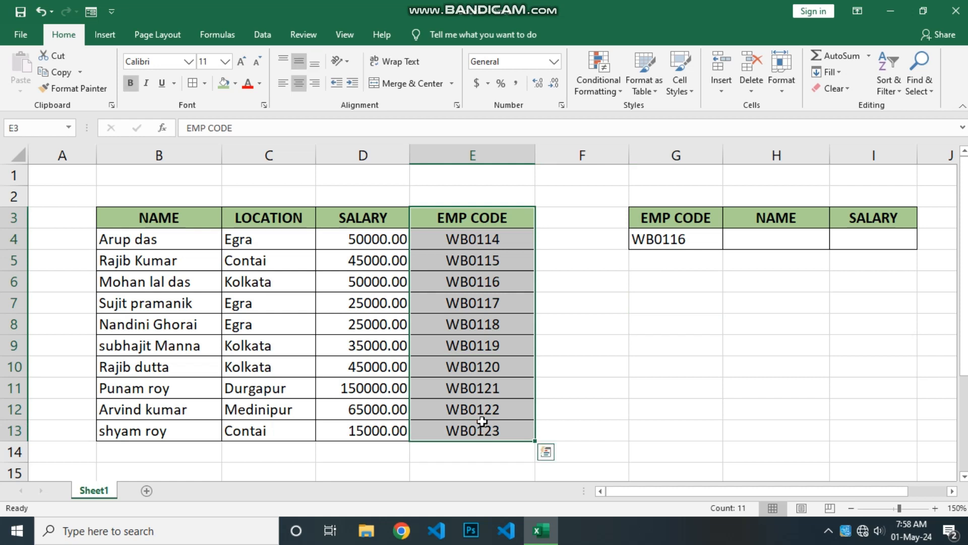
# Step: Examine the employee table's NAME, LOCATION, SALARY and EMP CODE columns
pyautogui.click(338, 368)
pyautogui.moveTo(337, 368); pyautogui.dragTo(145, 369)
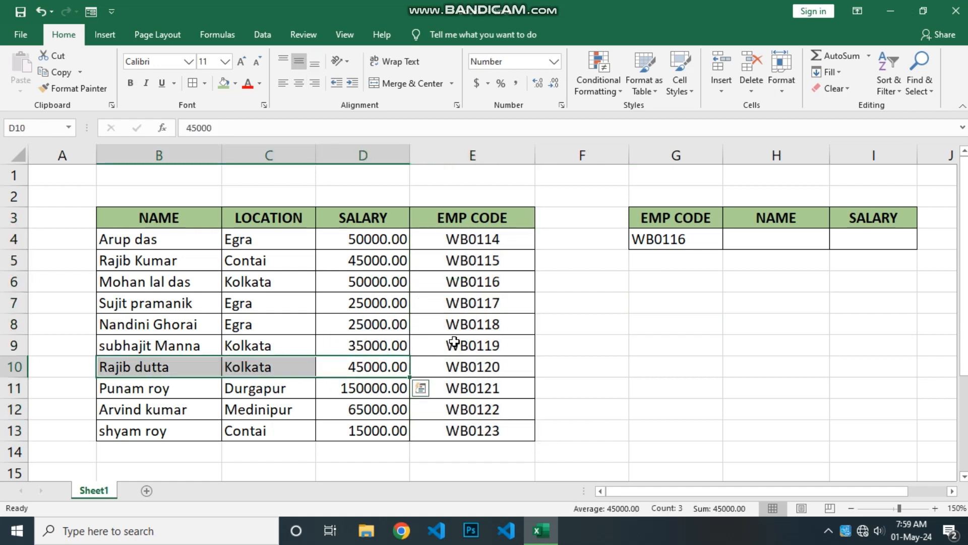
pyautogui.click(566, 284)
pyautogui.moveTo(185, 220); pyautogui.dragTo(187, 431)
pyautogui.moveTo(301, 218); pyautogui.dragTo(308, 388)
pyautogui.click(347, 216)
pyautogui.moveTo(351, 231); pyautogui.dragTo(393, 432)
pyautogui.moveTo(459, 211); pyautogui.dragTo(492, 430)
pyautogui.click(602, 349)
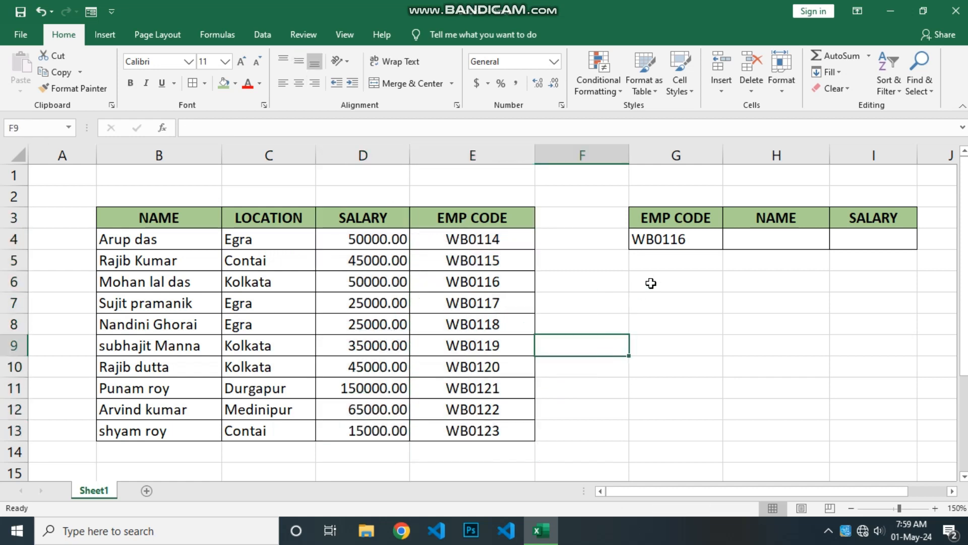
# Step: Examine the lookup cells for EMP CODE, NAME and SALARY and the matching employee row in the table
pyautogui.click(669, 241)
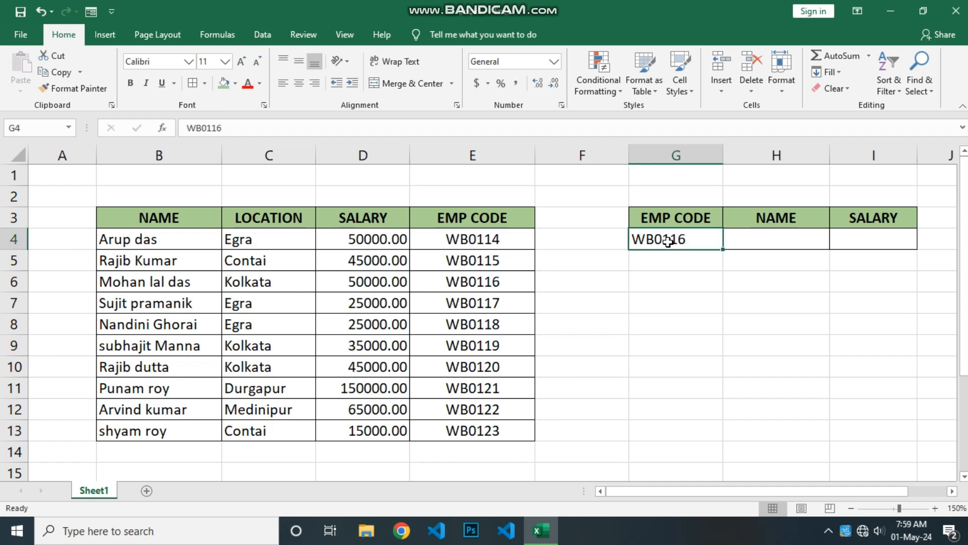
pyautogui.click(760, 231)
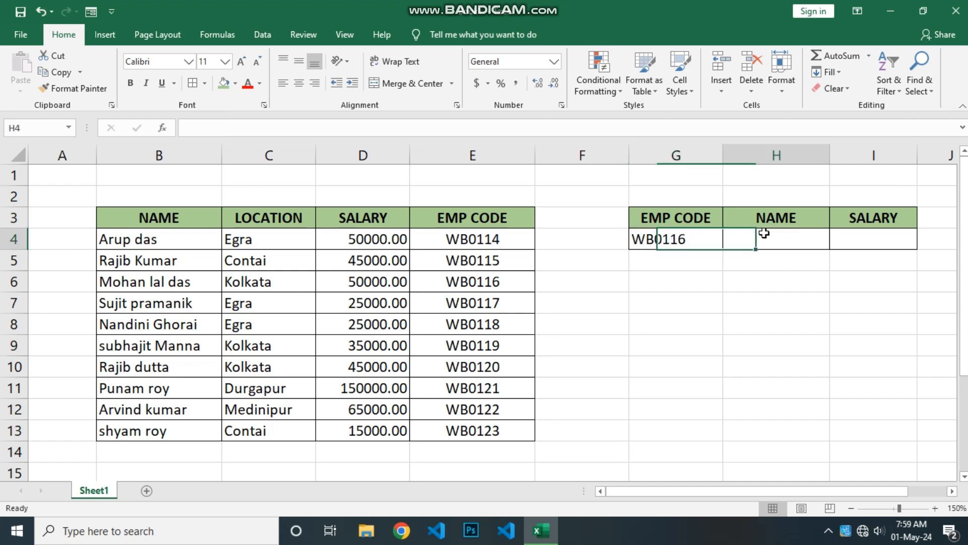
pyautogui.click(871, 234)
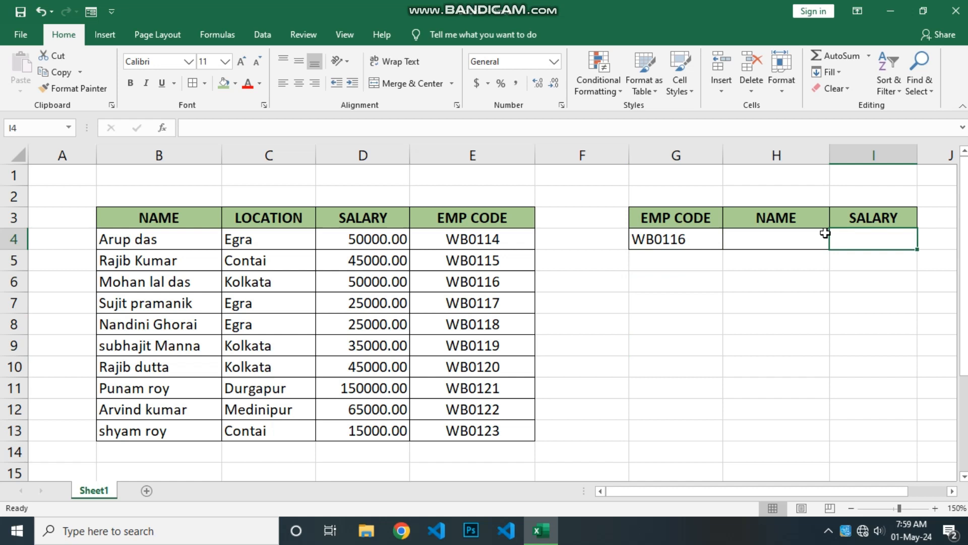
pyautogui.click(681, 239)
pyautogui.click(470, 298)
pyautogui.moveTo(470, 299); pyautogui.dragTo(186, 305)
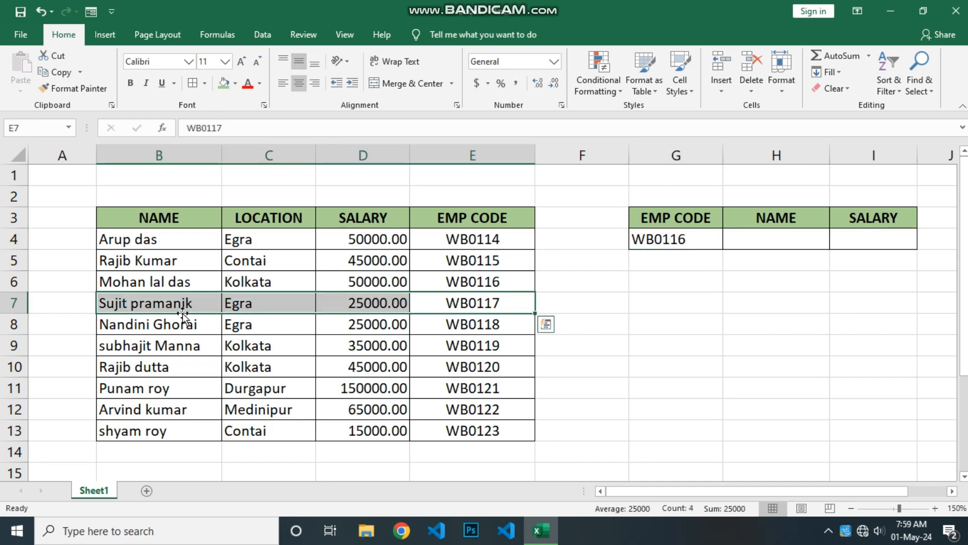
pyautogui.click(587, 304)
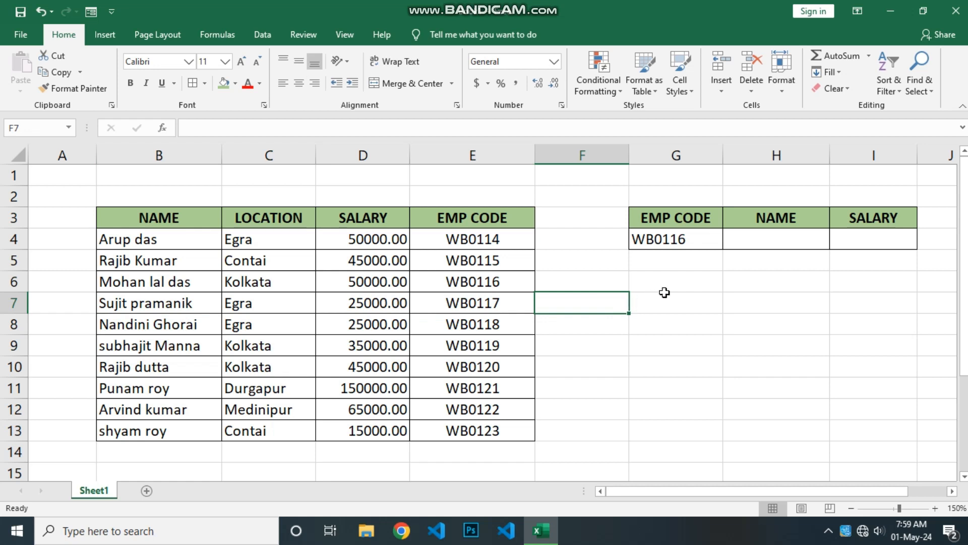
pyautogui.click(752, 241)
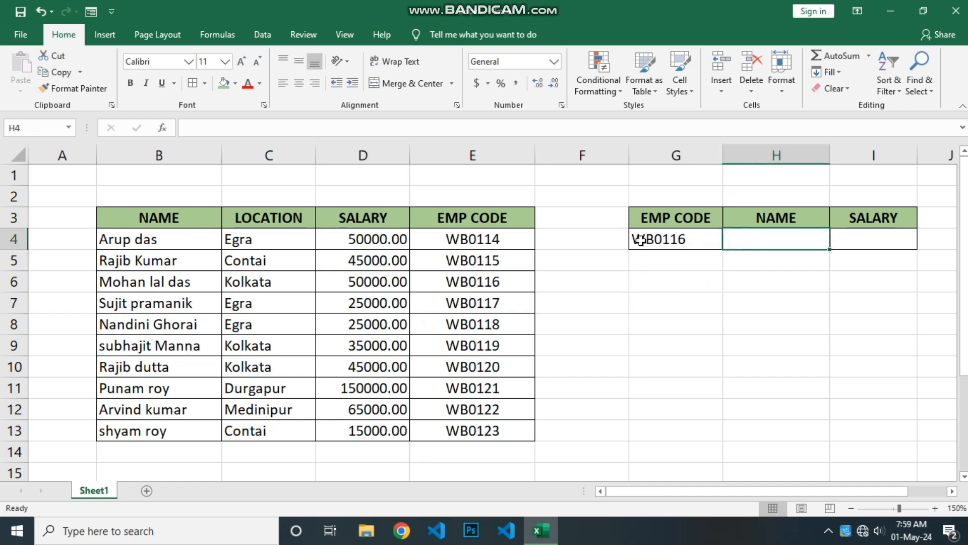
pyautogui.click(499, 278)
pyautogui.moveTo(452, 283); pyautogui.dragTo(373, 280)
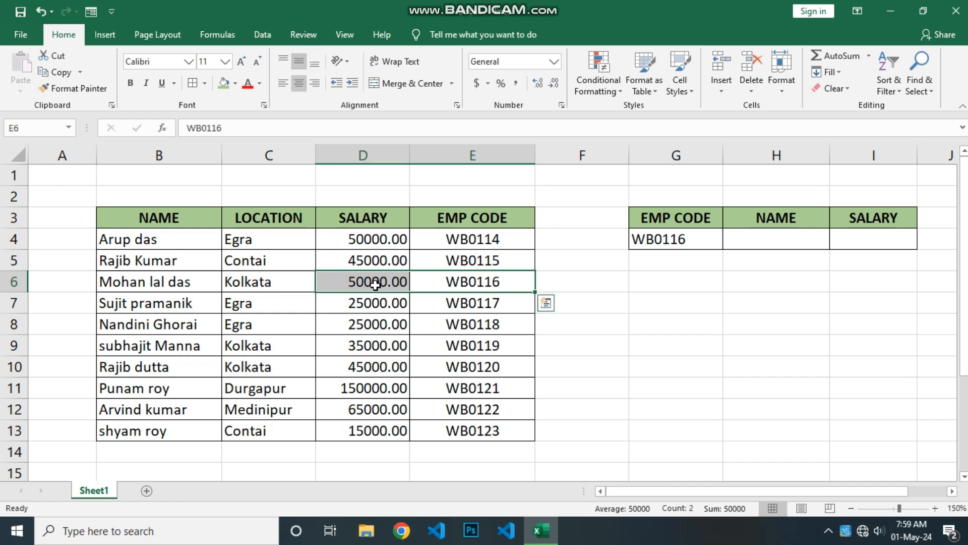
pyautogui.click(753, 241)
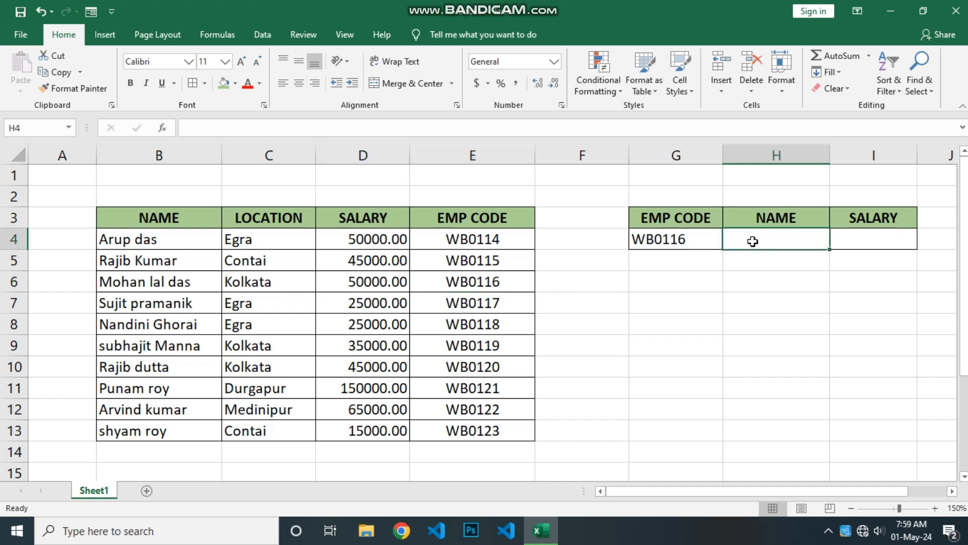
# Step: Begin a VLOOKUP formula in H4 with G4 as the lookup value and CHOOSE({1,2}, as the table array
pyautogui.write('=')
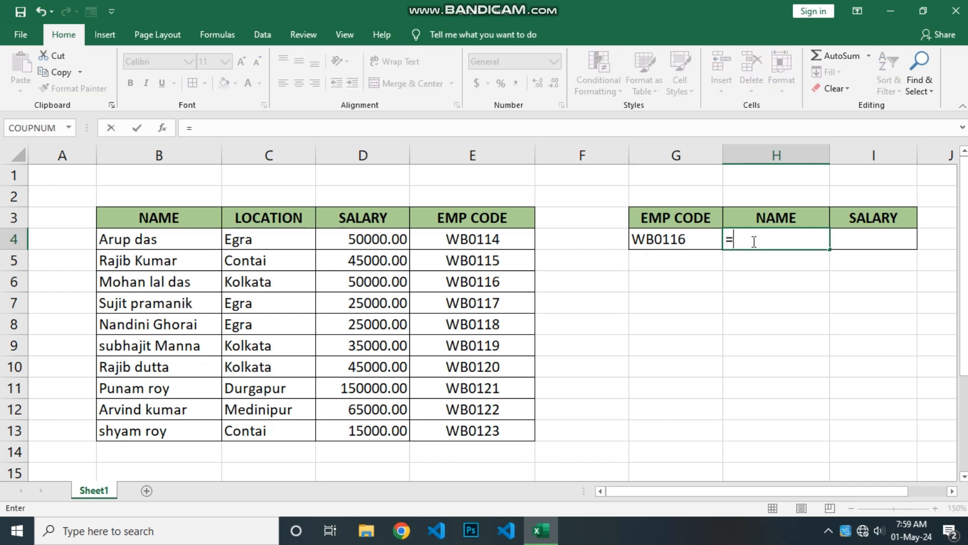
pyautogui.write('VLOO')
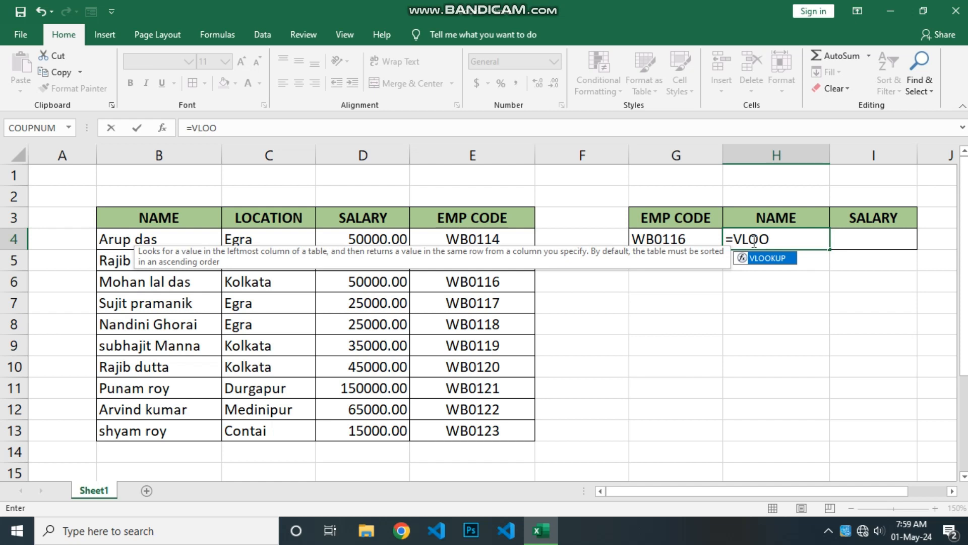
pyautogui.press('Tab')
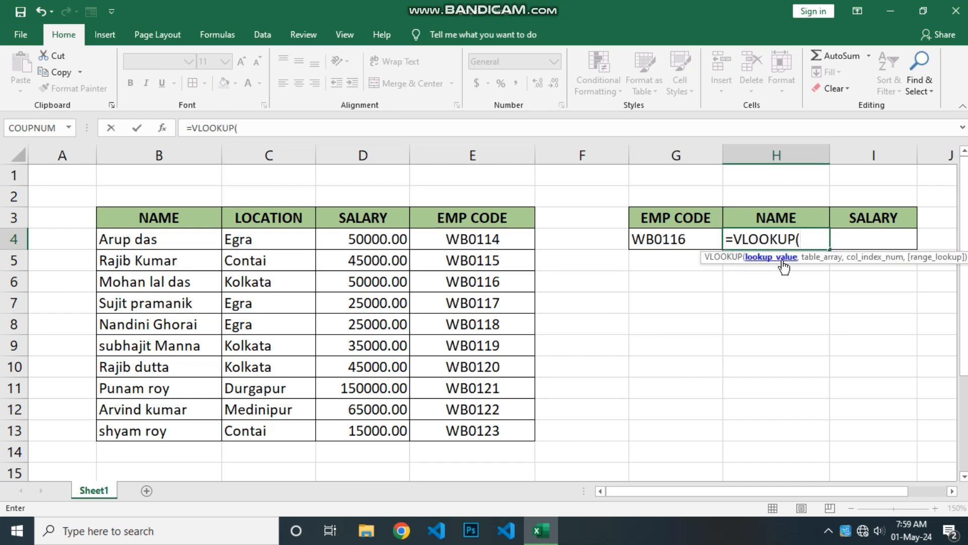
pyautogui.click(684, 239)
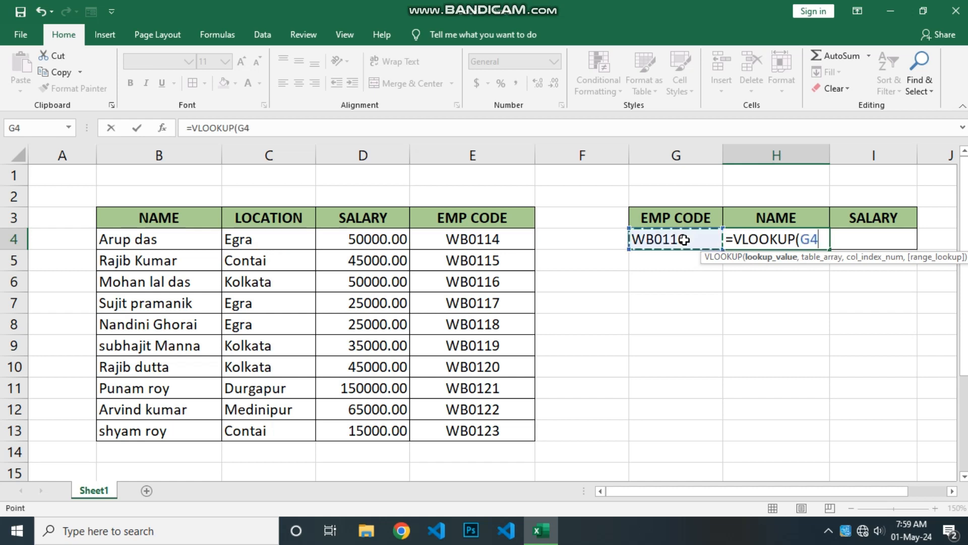
pyautogui.write(',')
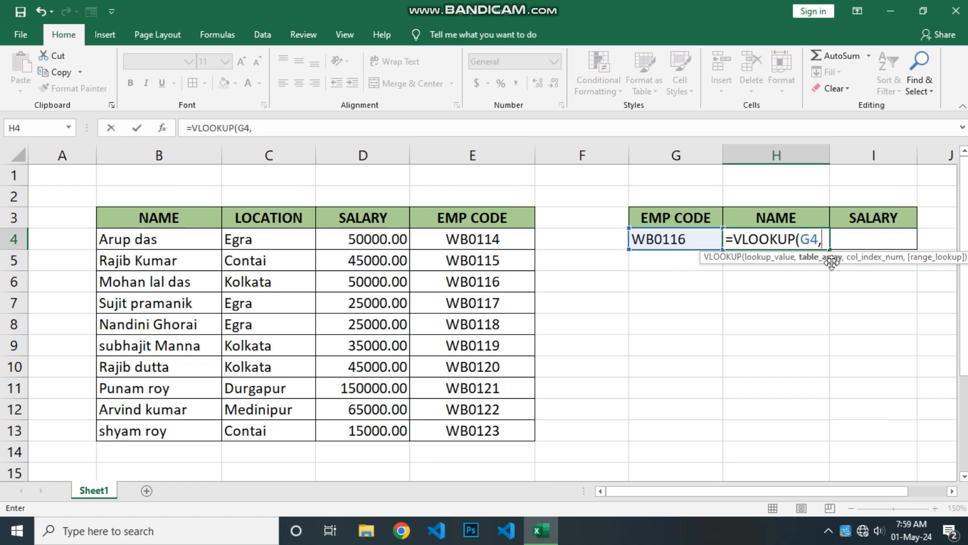
pyautogui.write('CHO')
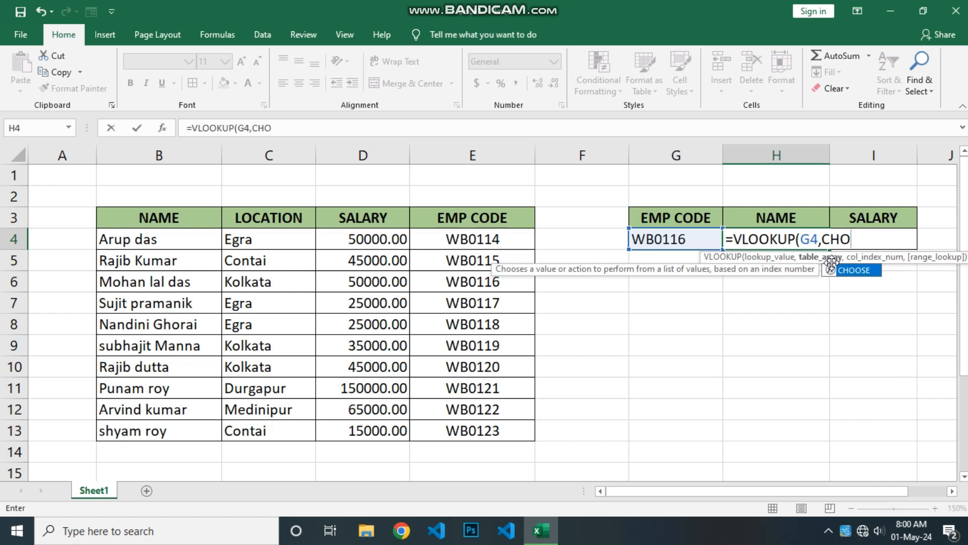
pyautogui.press('Tab')
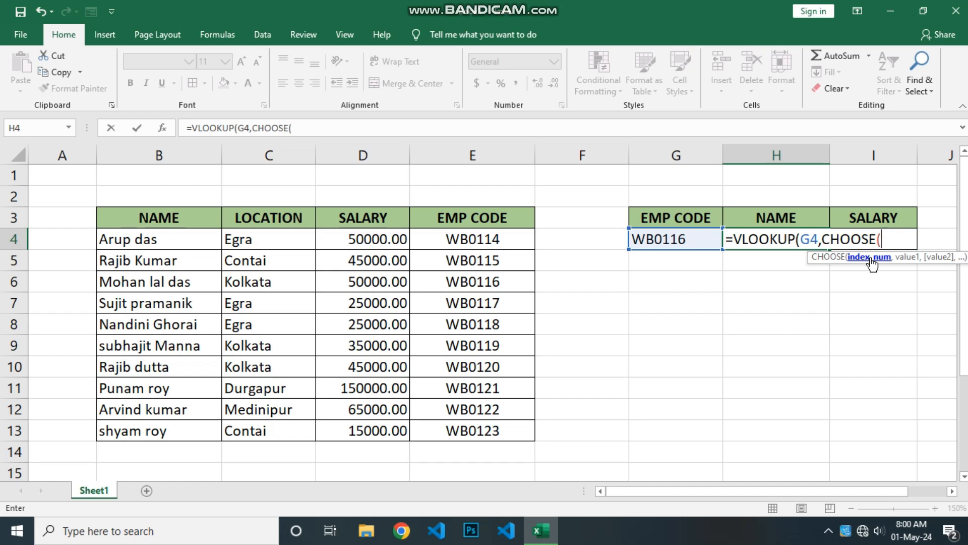
pyautogui.write('{1,2},')
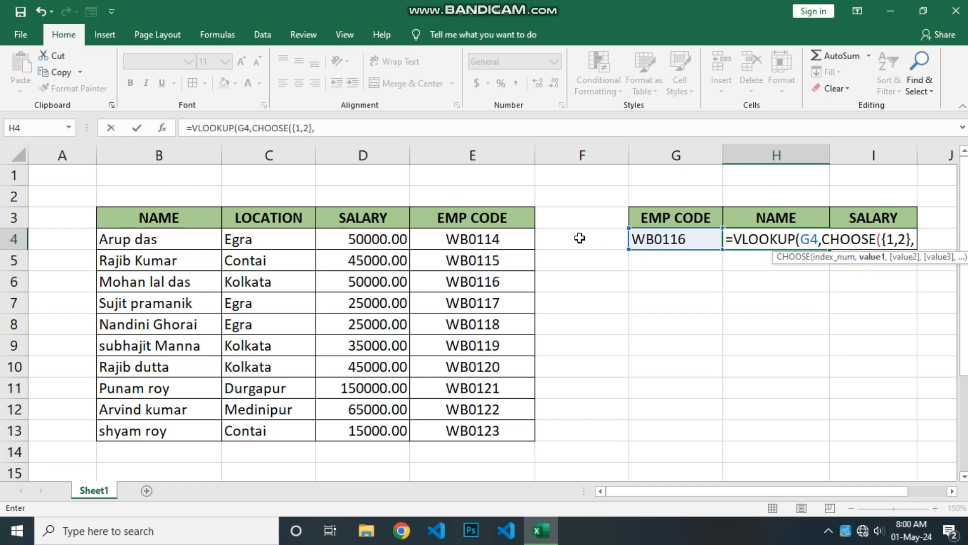
# Step: Complete the formula with ranges E4:E13 and B4:B13, column index 2 and exact match 0, and enter it
pyautogui.click(507, 235)
pyautogui.moveTo(506, 235); pyautogui.dragTo(506, 436)
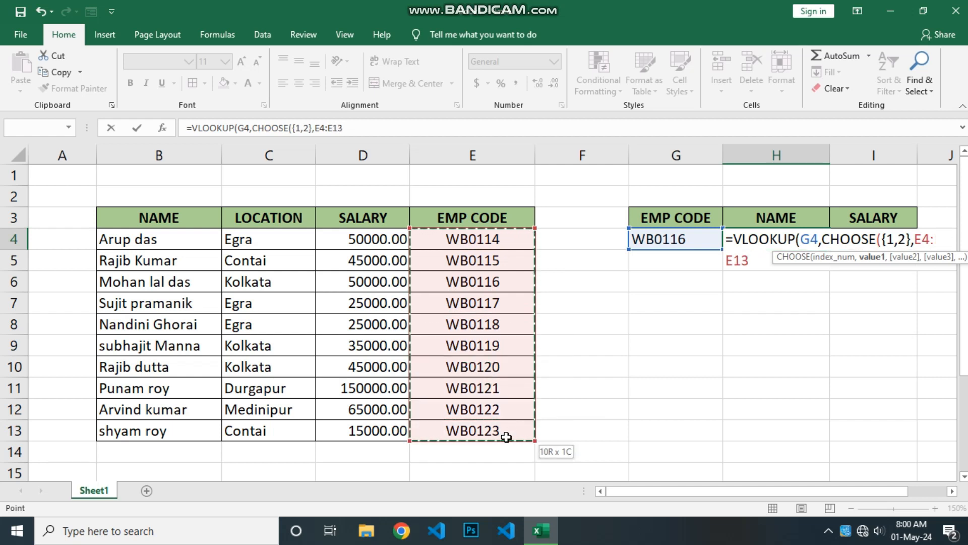
pyautogui.write(',')
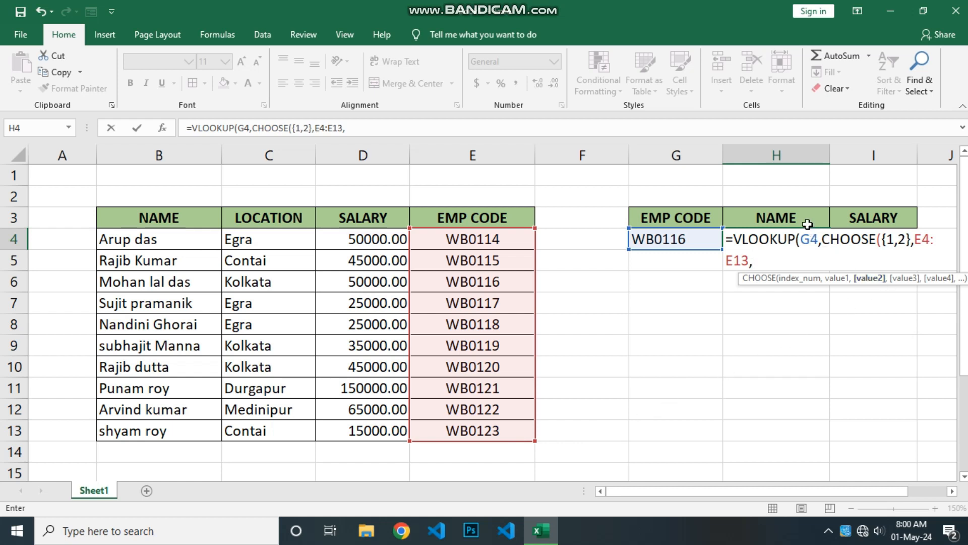
pyautogui.click(153, 249)
pyautogui.moveTo(153, 249); pyautogui.dragTo(165, 427)
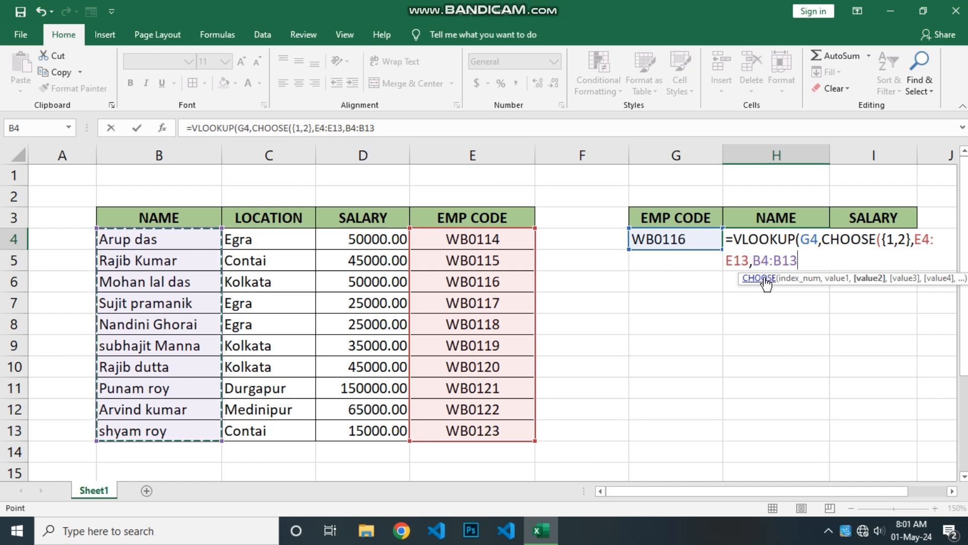
pyautogui.write('),')
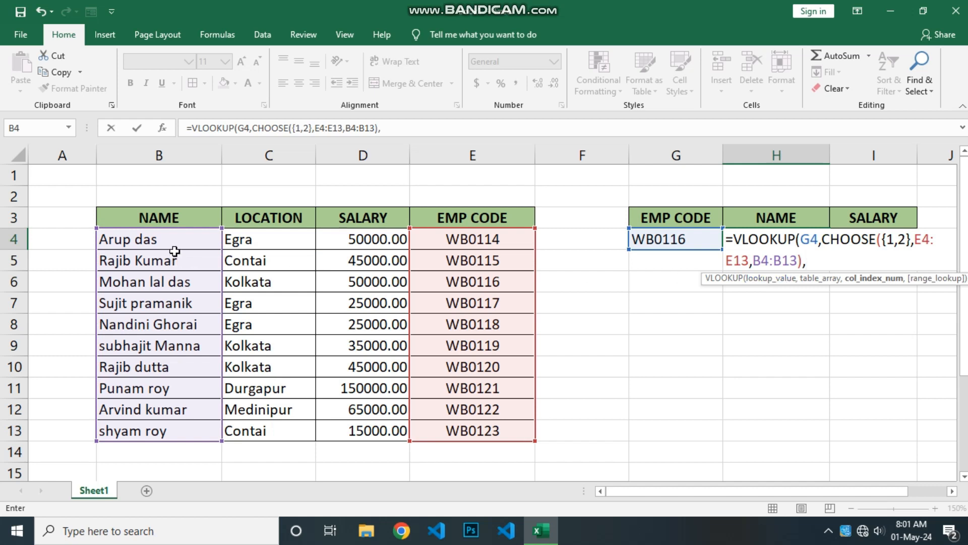
pyautogui.write('2,0')
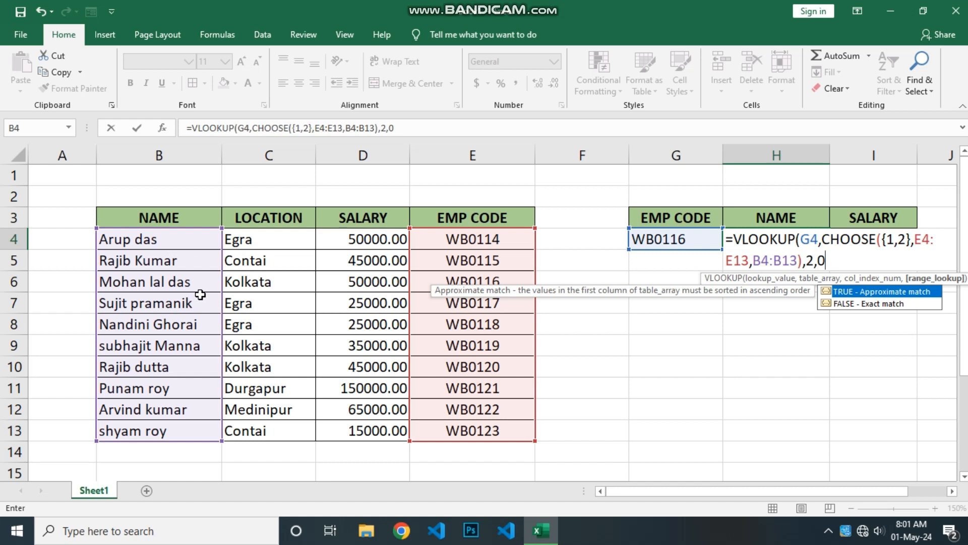
pyautogui.write(')')
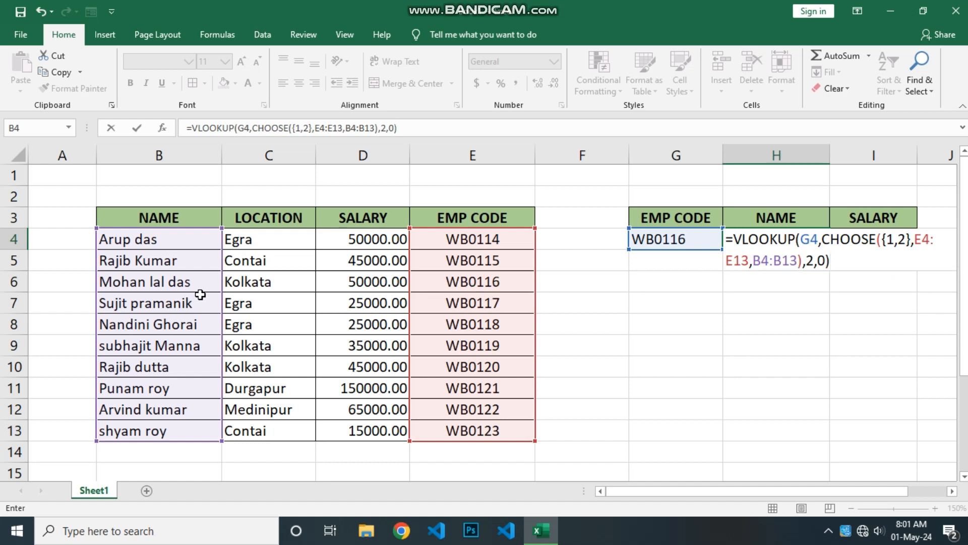
pyautogui.press('Return')
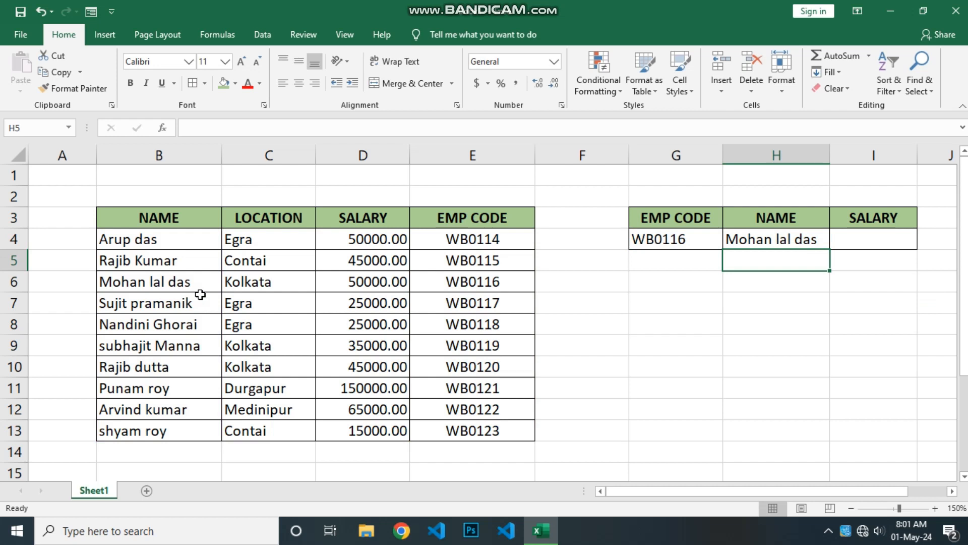
# Step: Change the lookup employee code in G4 to WB0121
pyautogui.click(456, 278)
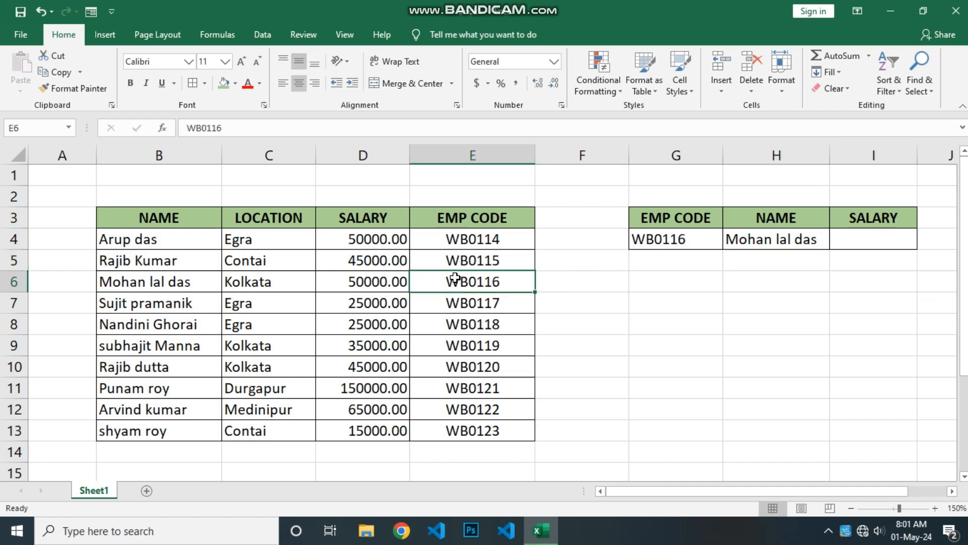
pyautogui.click(660, 240)
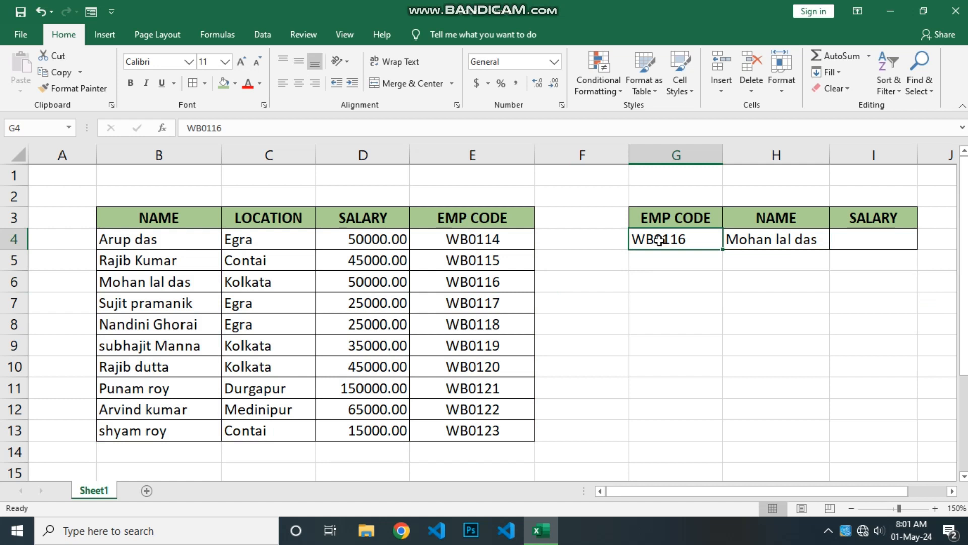
pyautogui.write('WB')
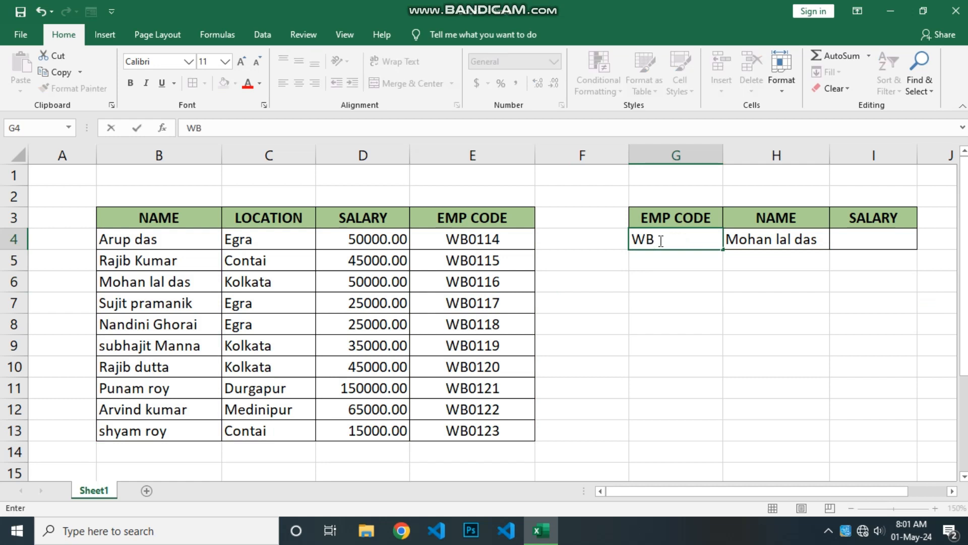
pyautogui.write('1')
pyautogui.press('BackSpace')
pyautogui.write('0121')
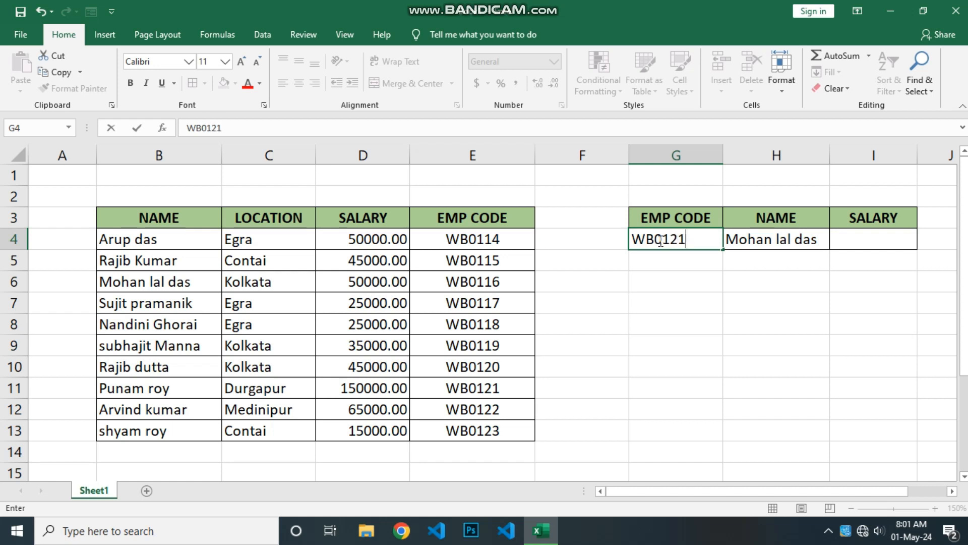
pyautogui.press('Return')
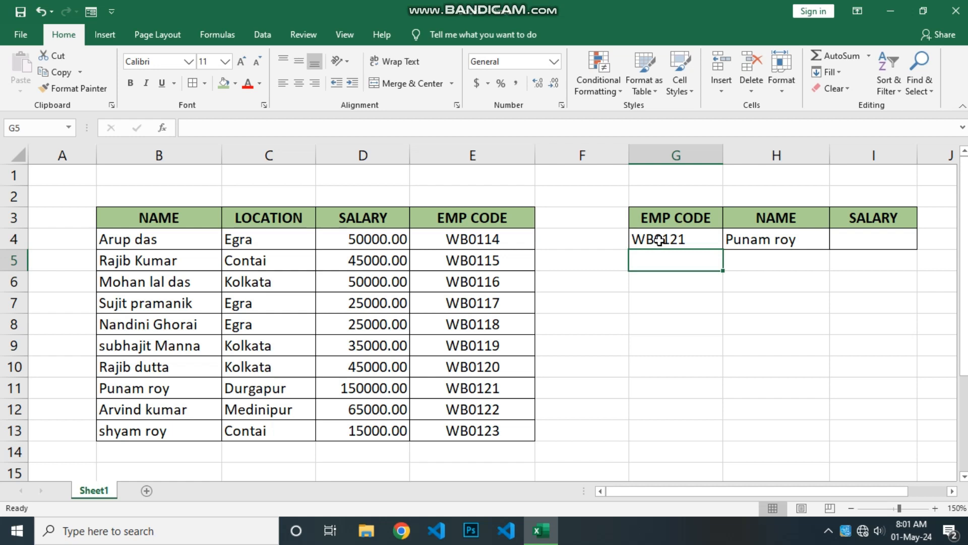
# Step: Begin a VLOOKUP formula in I4 with G4 as the lookup value and start a CHOOSE function
pyautogui.click(850, 241)
pyautogui.write('=')
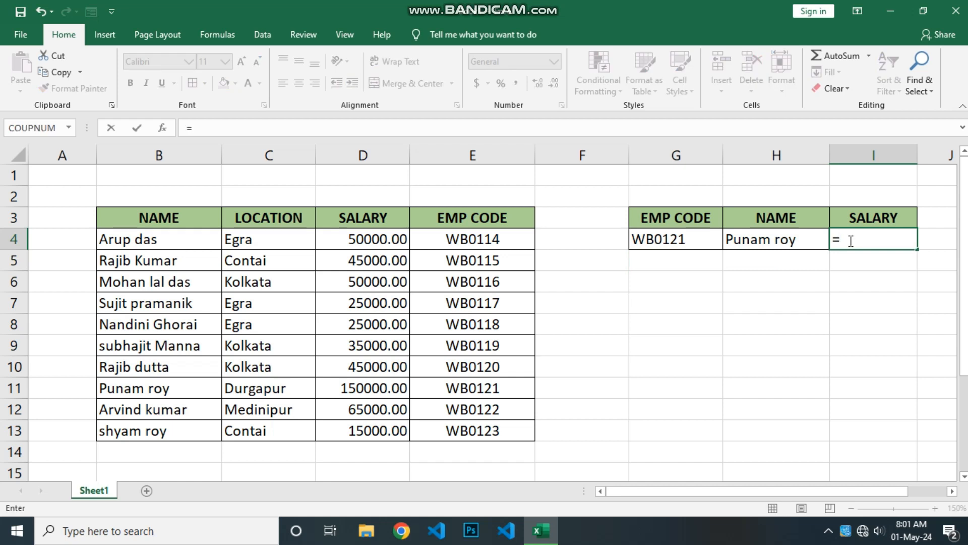
pyautogui.write('VLOOKUP(')
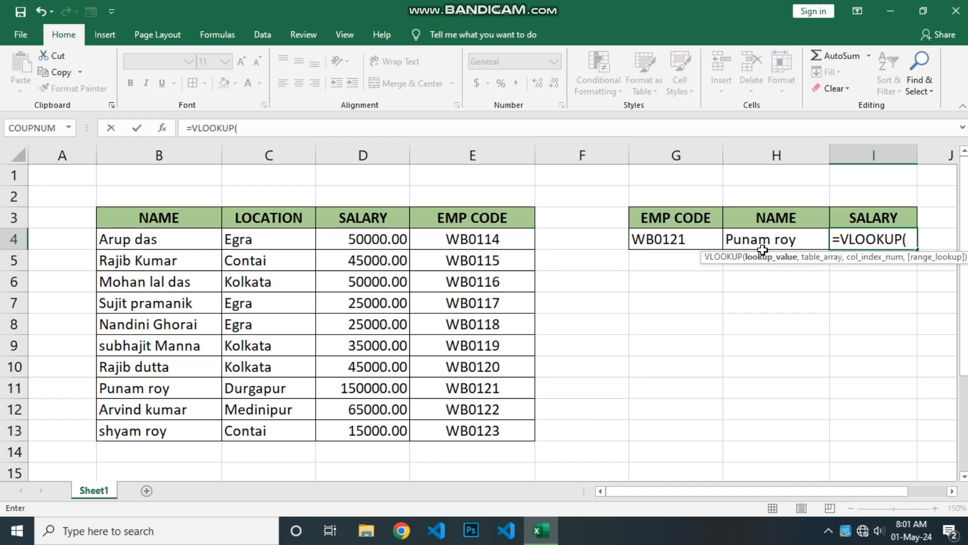
pyautogui.click(689, 237)
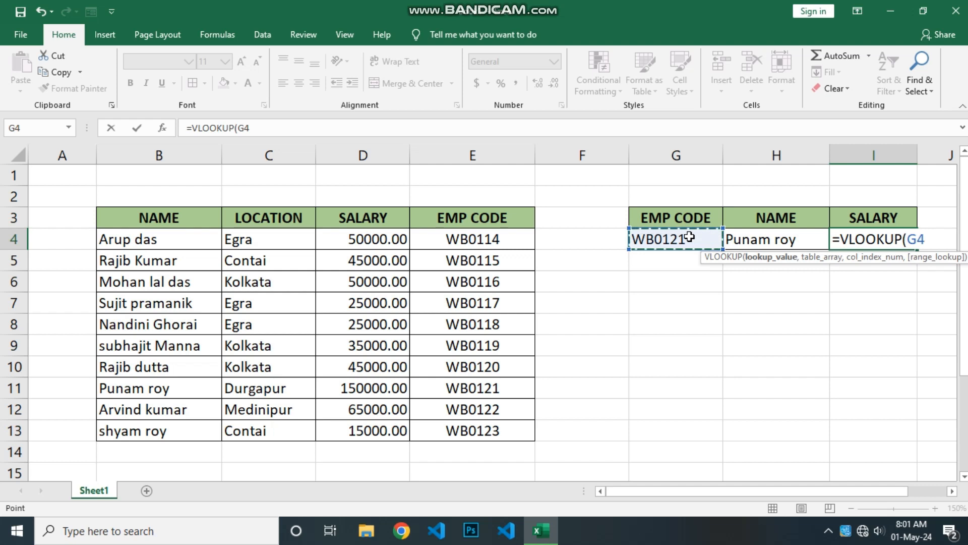
pyautogui.write(',')
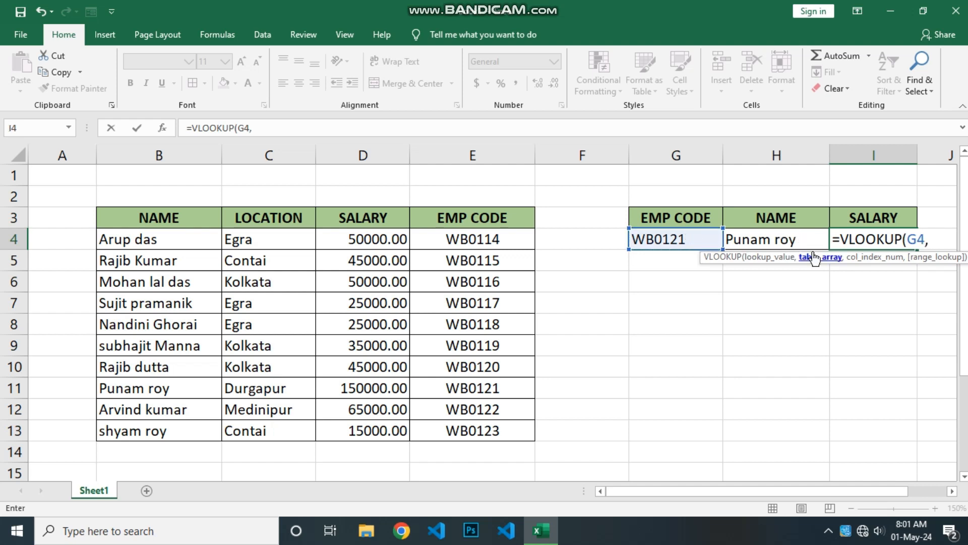
pyautogui.write('CHO')
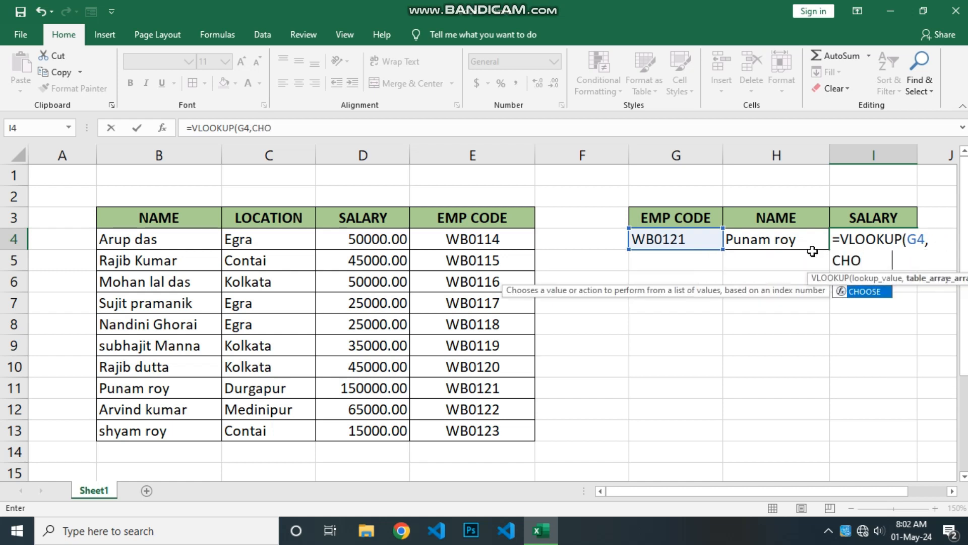
pyautogui.press('Tab')
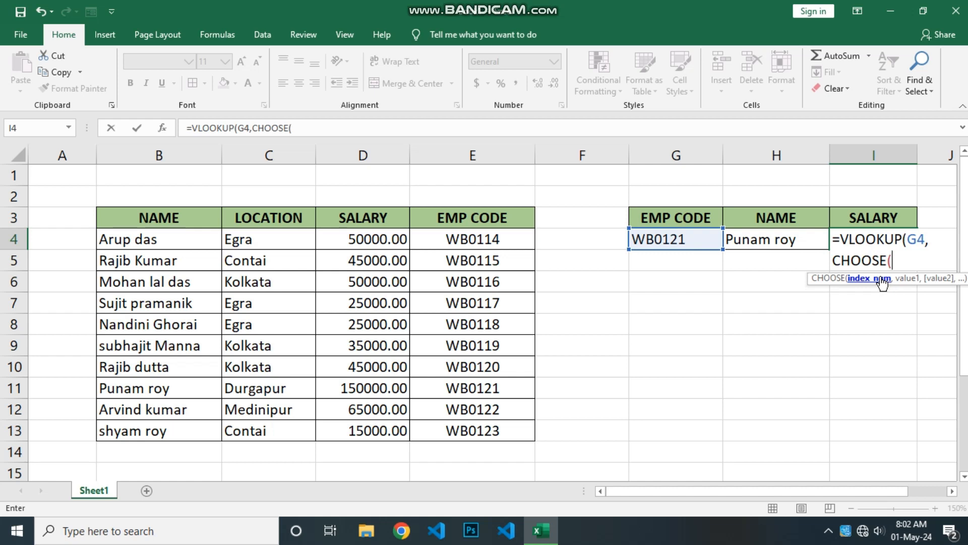
# Step: Enter the array constant {1,2} as CHOOSE's index argument, adding braces around 1,2
pyautogui.write('1,2')
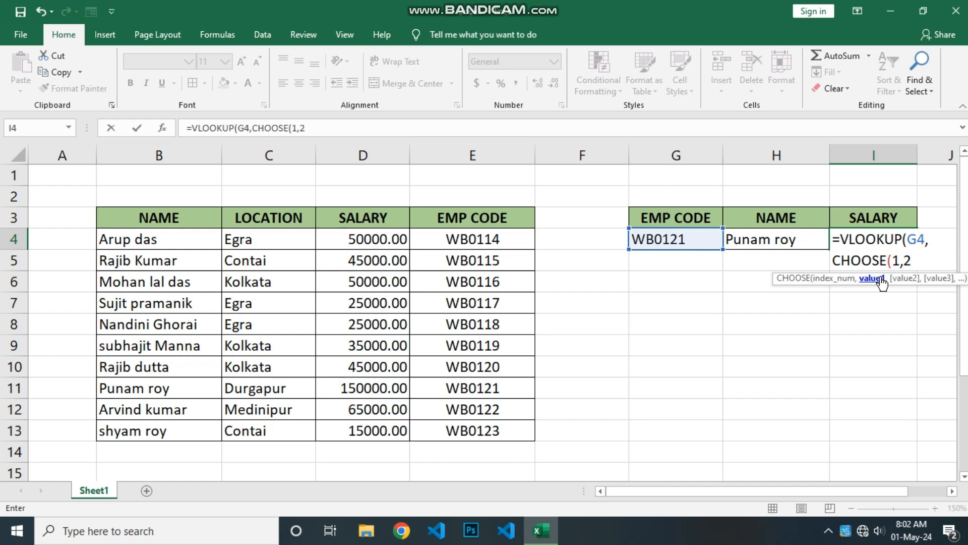
pyautogui.click(895, 260)
pyautogui.write('{')
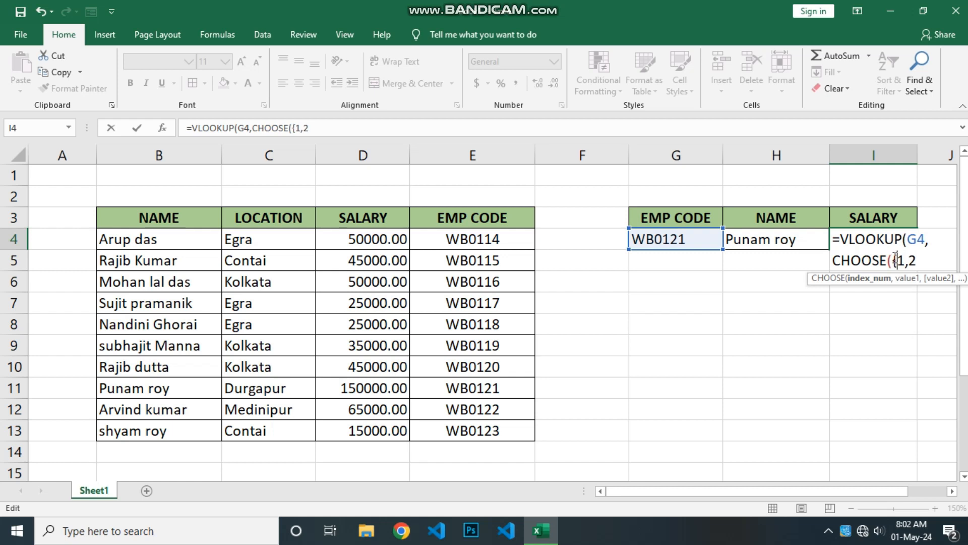
pyautogui.click(929, 261)
pyautogui.write('},')
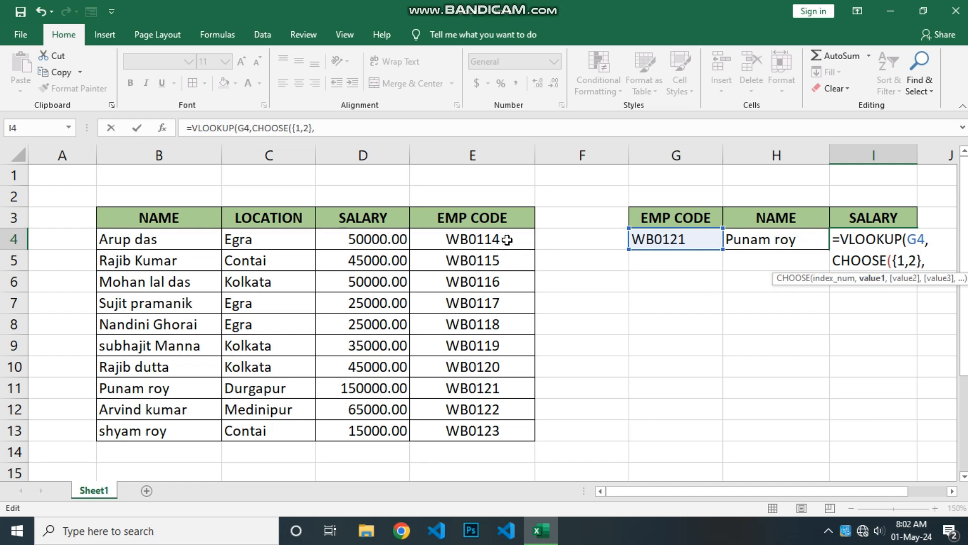
# Step: Complete the formula with ranges E4:E13 and D4:D13, column index 2 and exact match 0, and enter it
pyautogui.moveTo(509, 241); pyautogui.dragTo(509, 430)
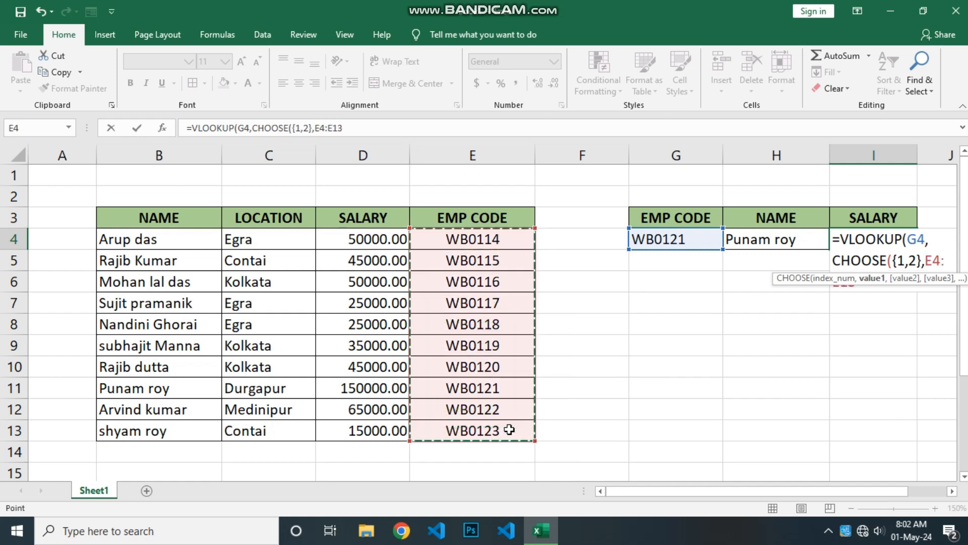
pyautogui.write(',')
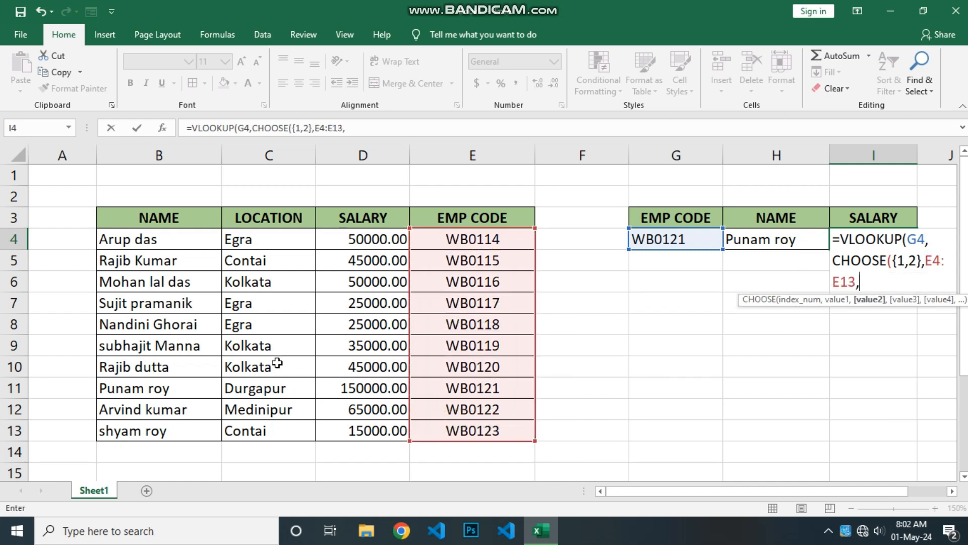
pyautogui.moveTo(374, 236); pyautogui.dragTo(379, 433)
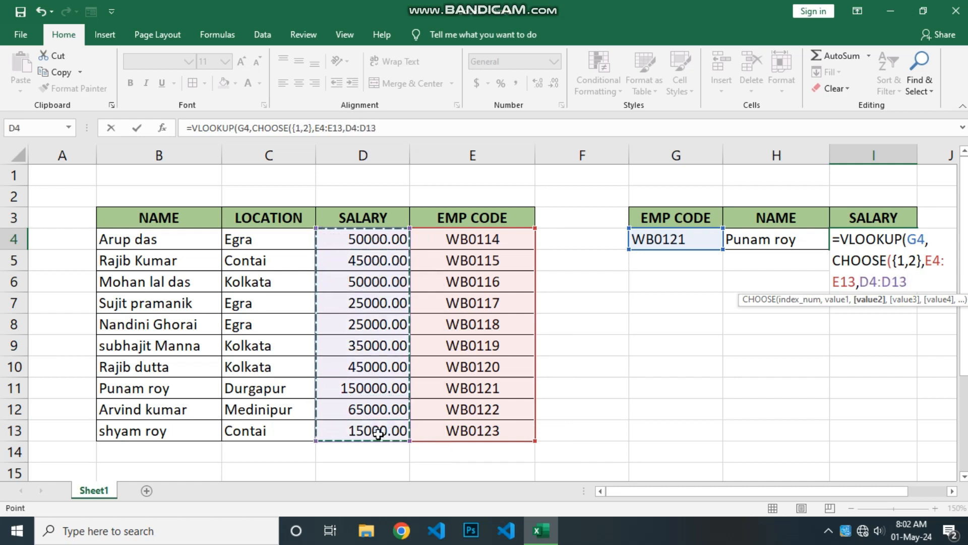
pyautogui.write('),')
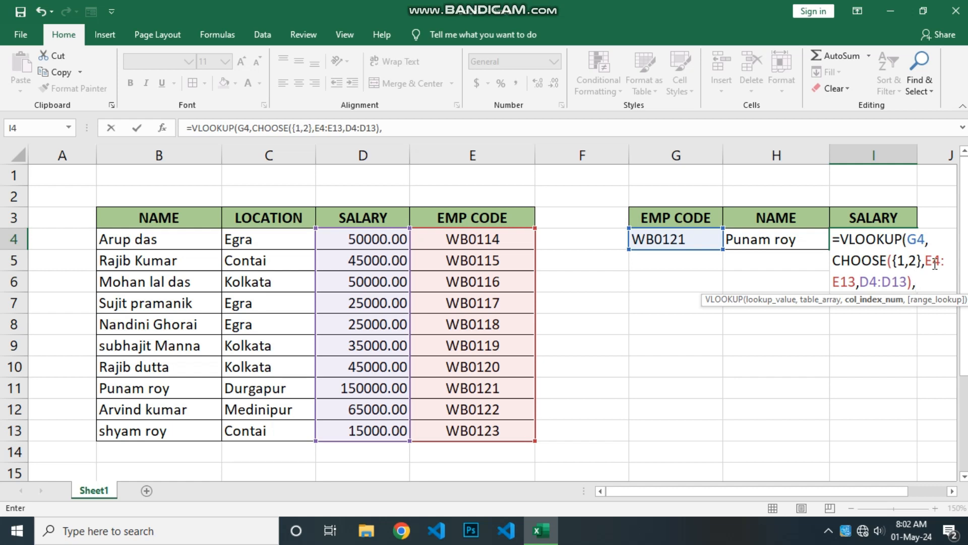
pyautogui.write('2,')
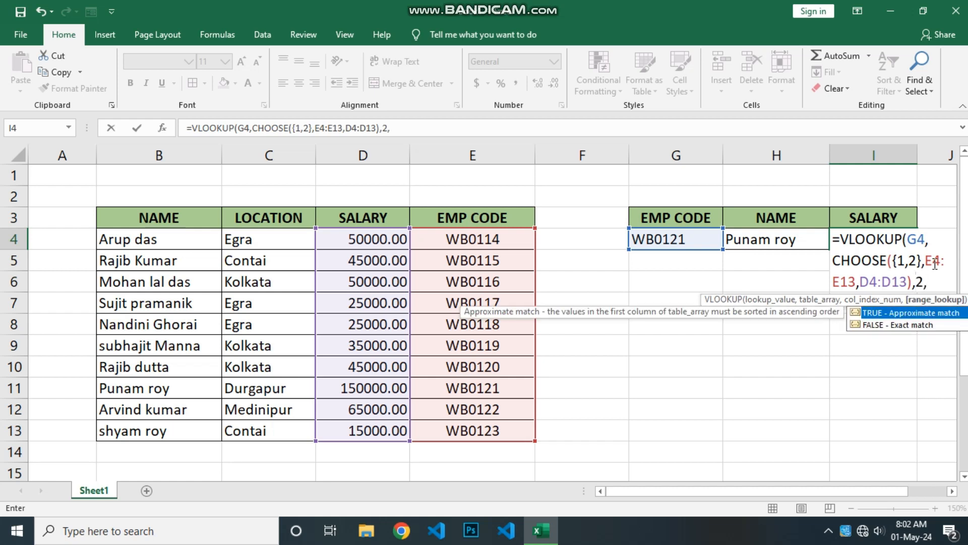
pyautogui.write('0)')
pyautogui.press('Return')
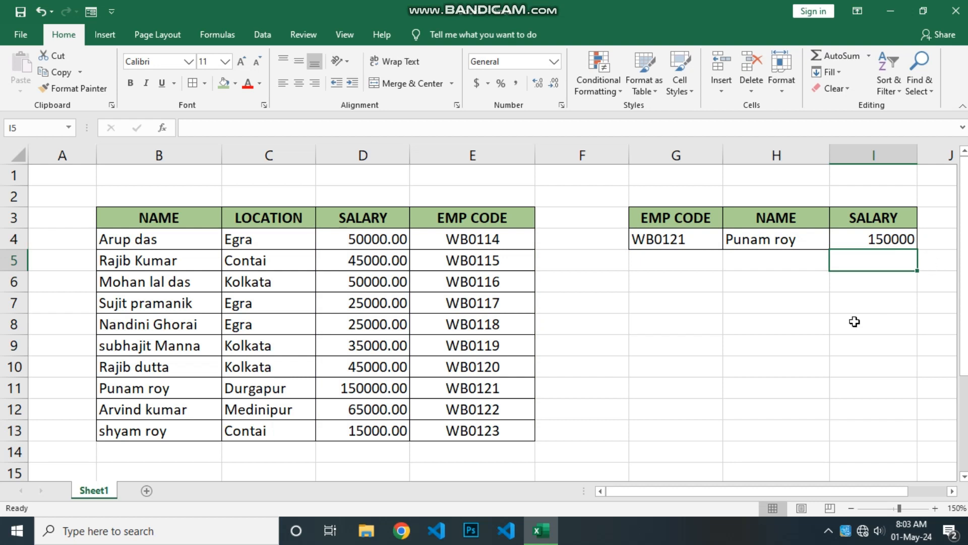
# Step: Examine the salary result and the matching employee rows in the table
pyautogui.click(875, 237)
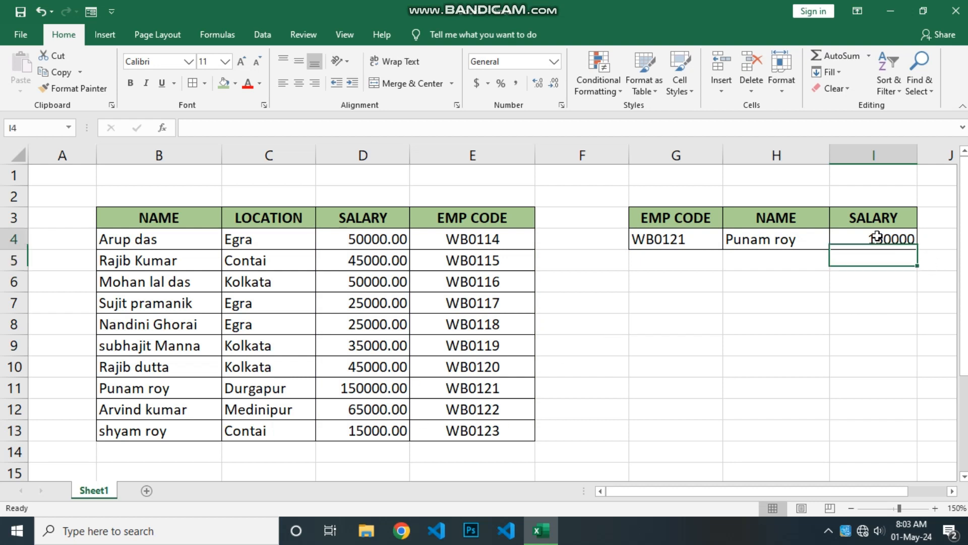
pyautogui.click(701, 366)
pyautogui.click(704, 277)
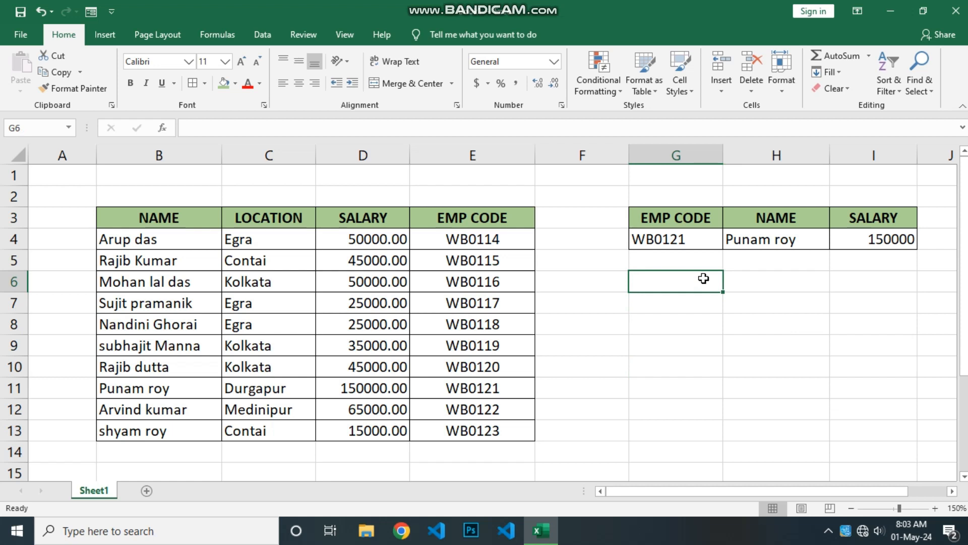
pyautogui.click(704, 266)
pyautogui.click(718, 300)
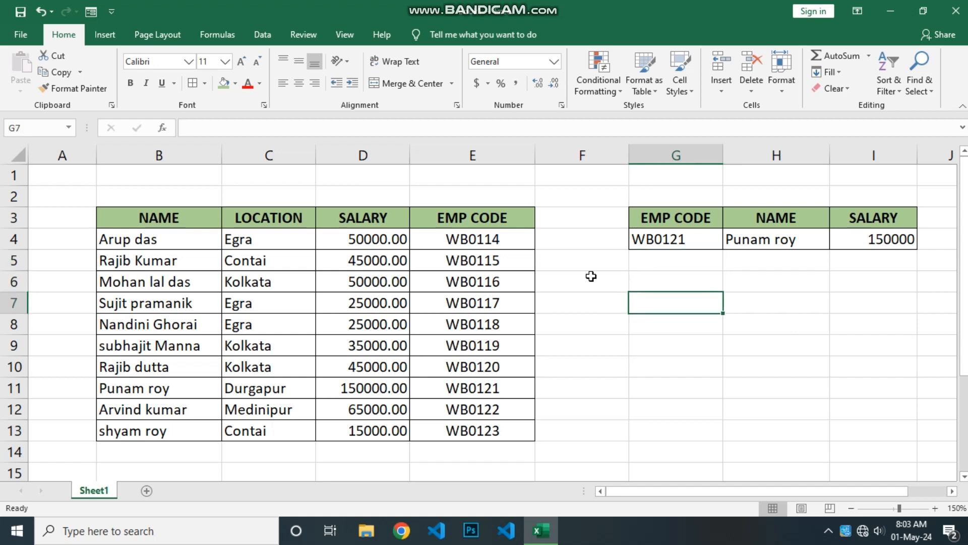
pyautogui.moveTo(501, 245); pyautogui.dragTo(506, 386)
pyautogui.moveTo(479, 314); pyautogui.dragTo(123, 324)
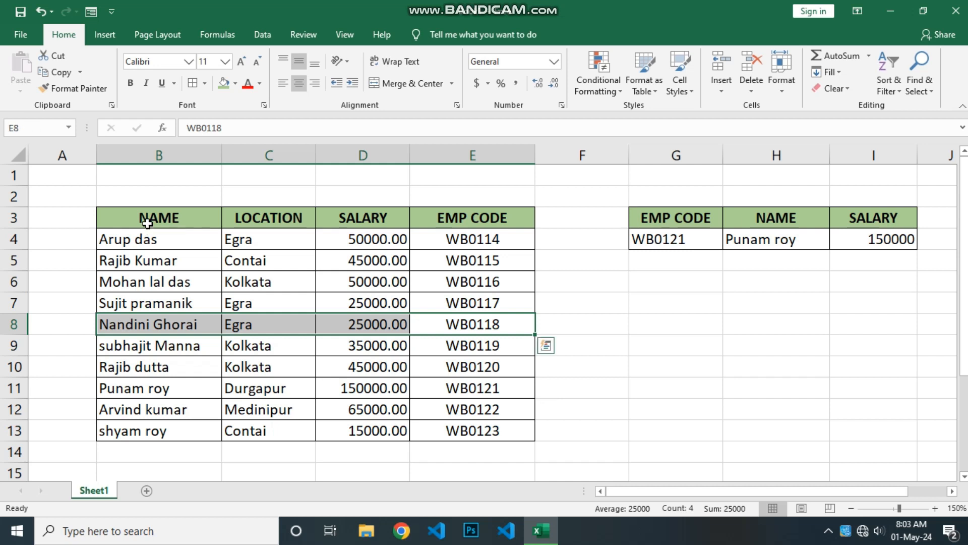
pyautogui.moveTo(146, 220); pyautogui.dragTo(158, 366)
pyautogui.moveTo(147, 324); pyautogui.dragTo(469, 325)
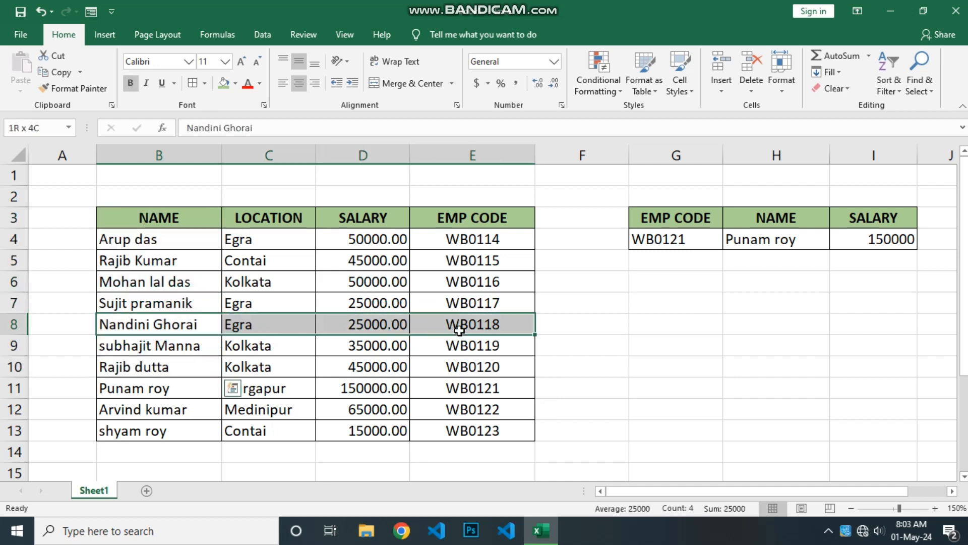
pyautogui.click(468, 239)
pyautogui.moveTo(468, 268); pyautogui.dragTo(168, 323)
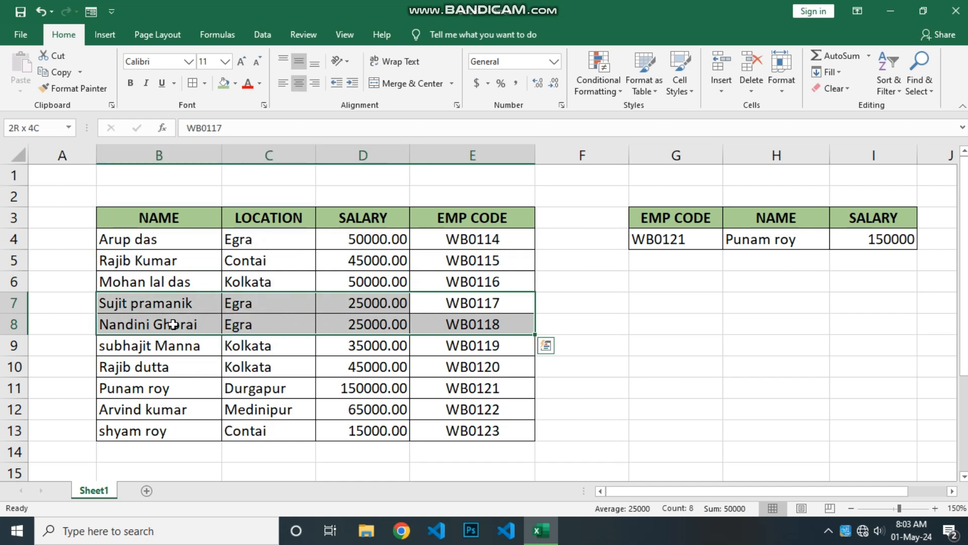
pyautogui.click(672, 310)
# Step: Change the lookup employee code in G4 to WB0118
pyautogui.click(673, 240)
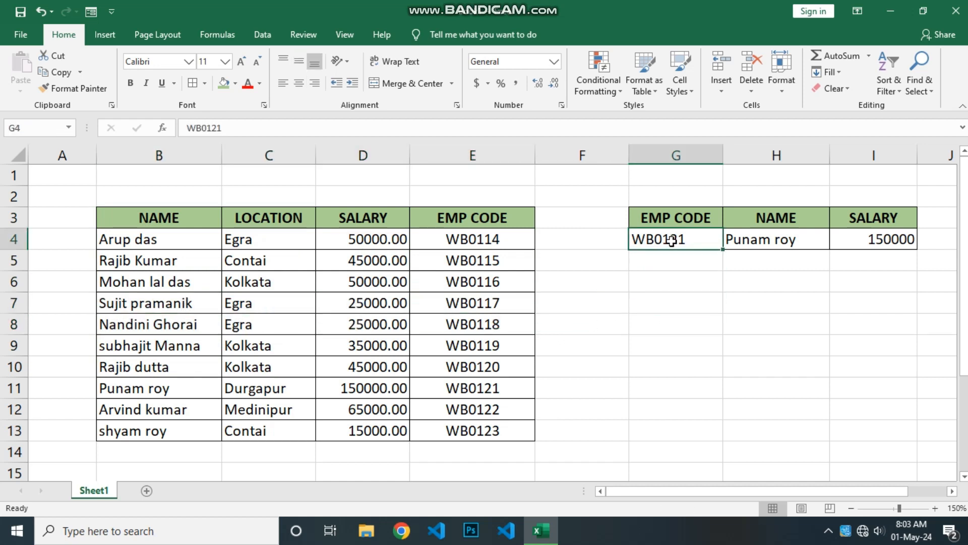
pyautogui.write('WB')
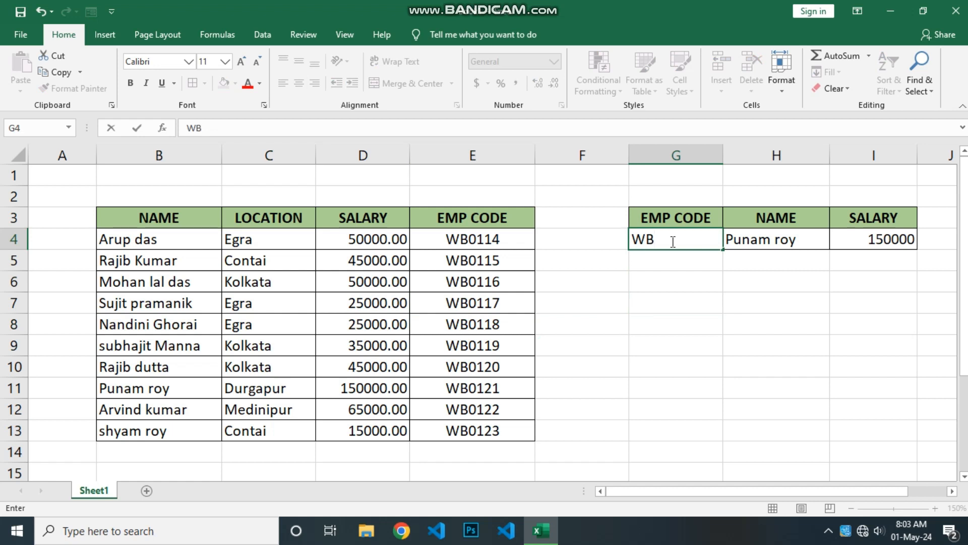
pyautogui.write('0118')
pyautogui.press('Return')
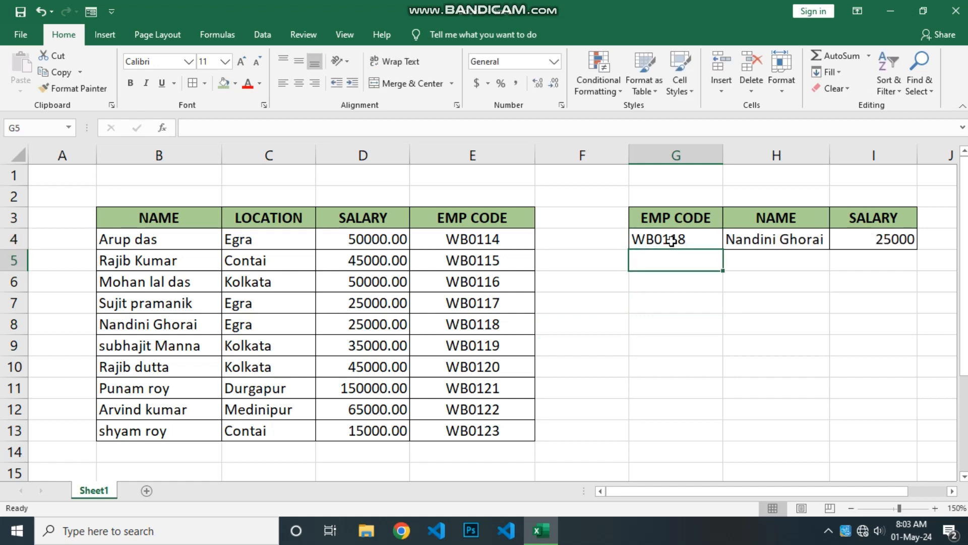
# Step: Select the EMP CODE column range E3:E13 in the table
pyautogui.click(675, 282)
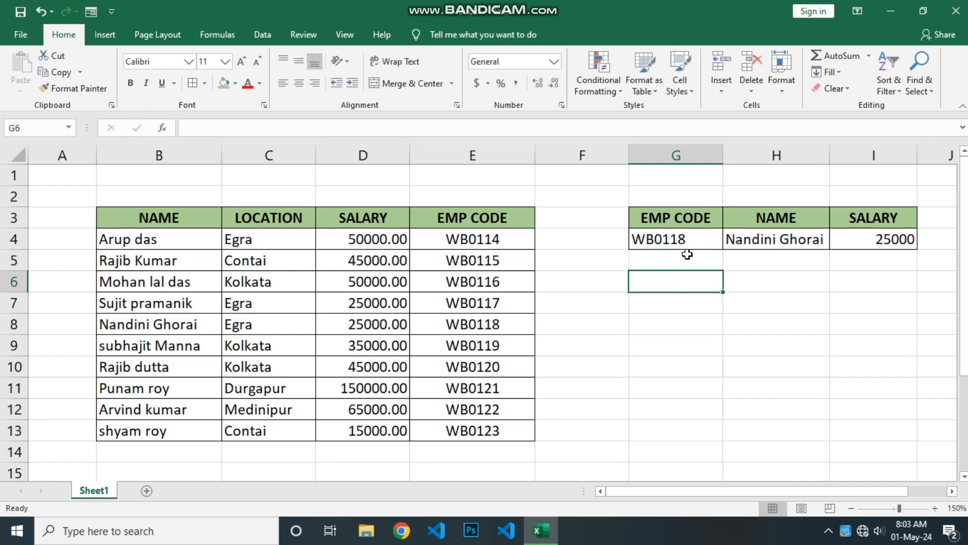
pyautogui.moveTo(477, 219); pyautogui.dragTo(476, 435)
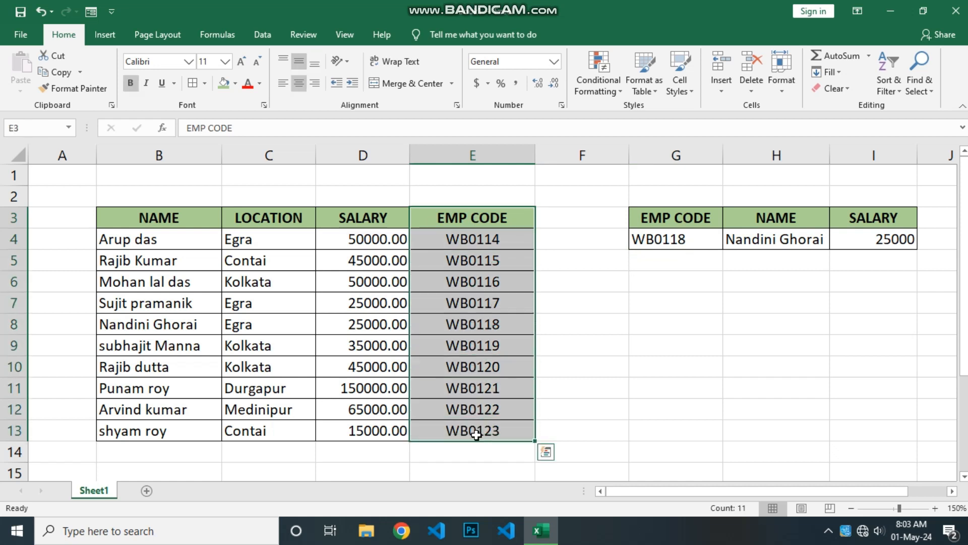